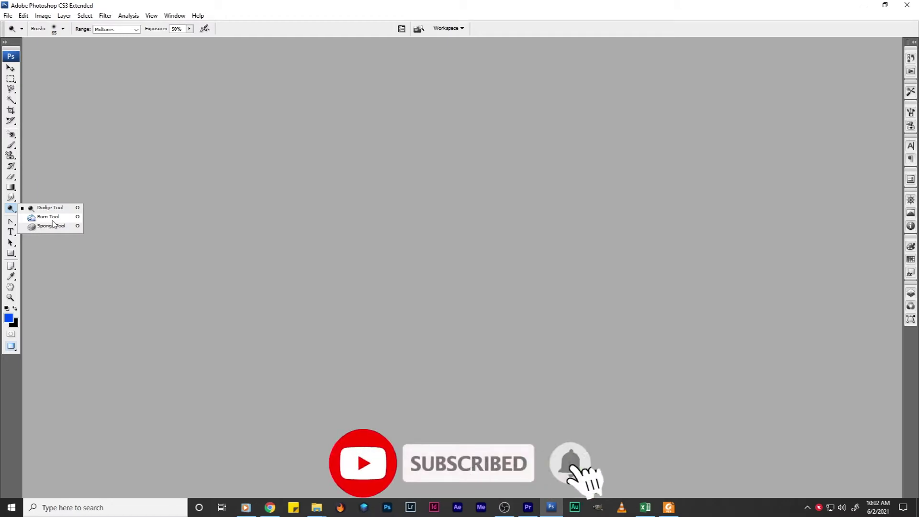
# - Examine the Dodge tool's range, exposure and brush options
pyautogui.click(137, 29)
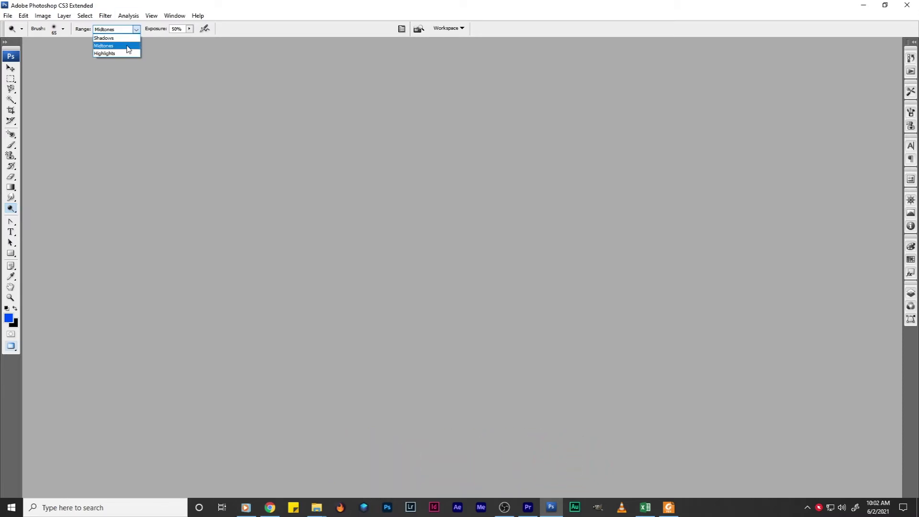
pyautogui.click(189, 30)
pyautogui.click(190, 29)
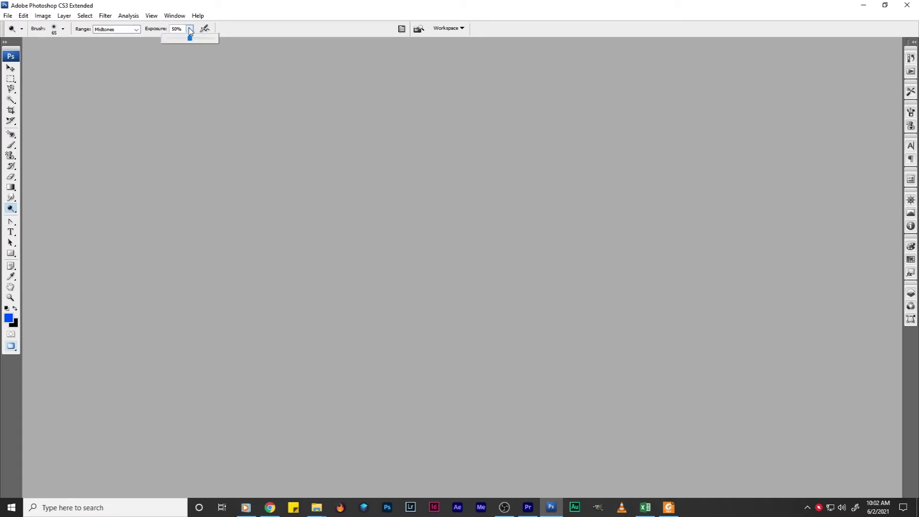
pyautogui.click(64, 30)
pyautogui.click(64, 32)
# - Open the girl-192 image from the Video 12 folder
pyautogui.hotkey('ctrl', 'o')
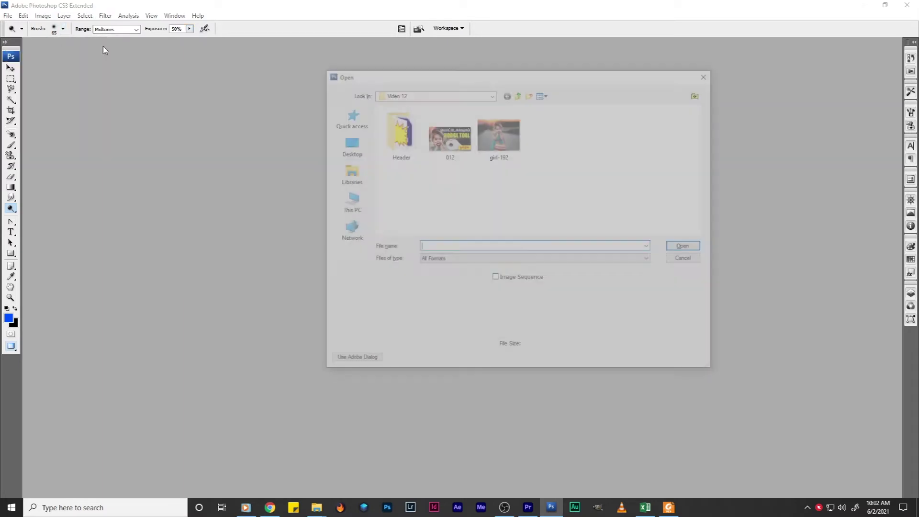
pyautogui.click(488, 138)
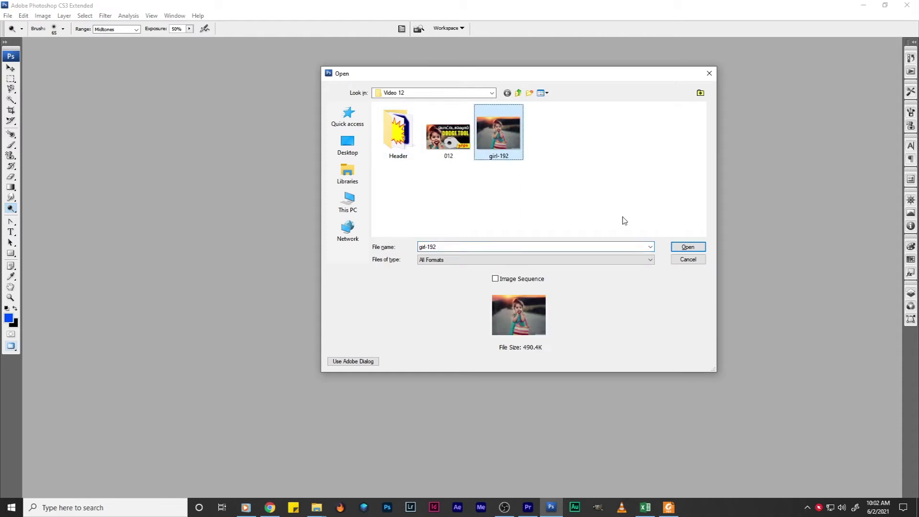
pyautogui.click(698, 246)
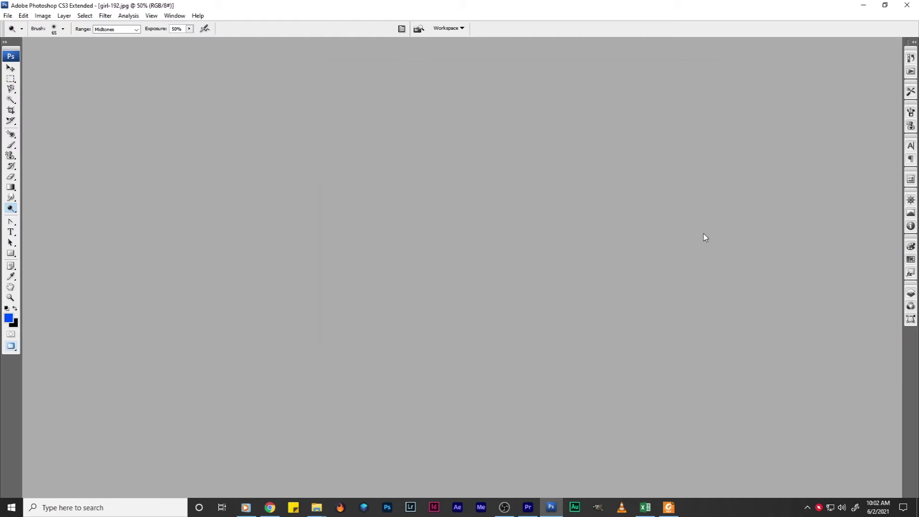
pyautogui.hotkey('ctrl', '+')
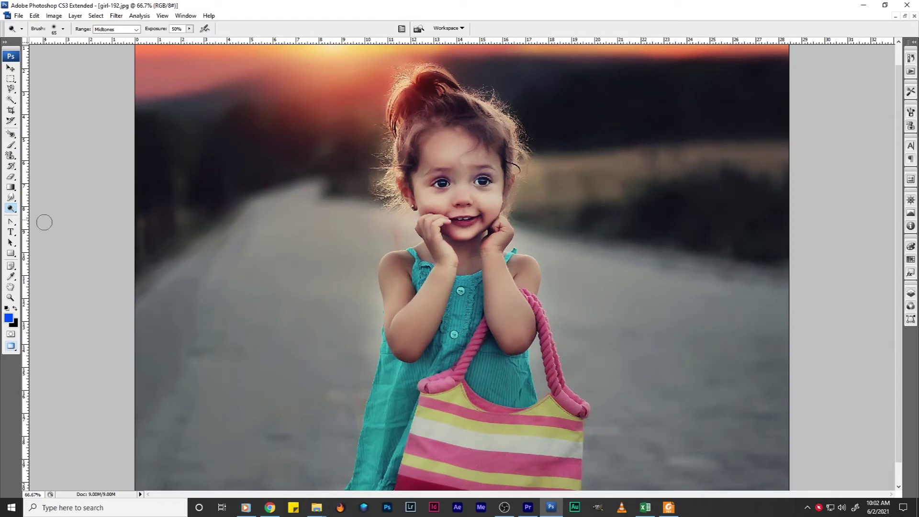
# - Duplicate the Background layer and rename the copy "Dodge tool"
pyautogui.click(909, 295)
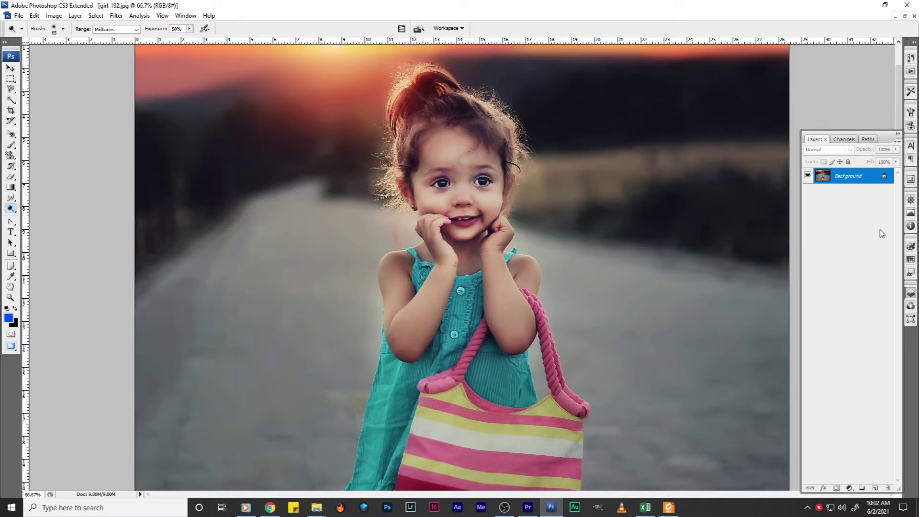
pyautogui.hotkey('ctrl', 'j')
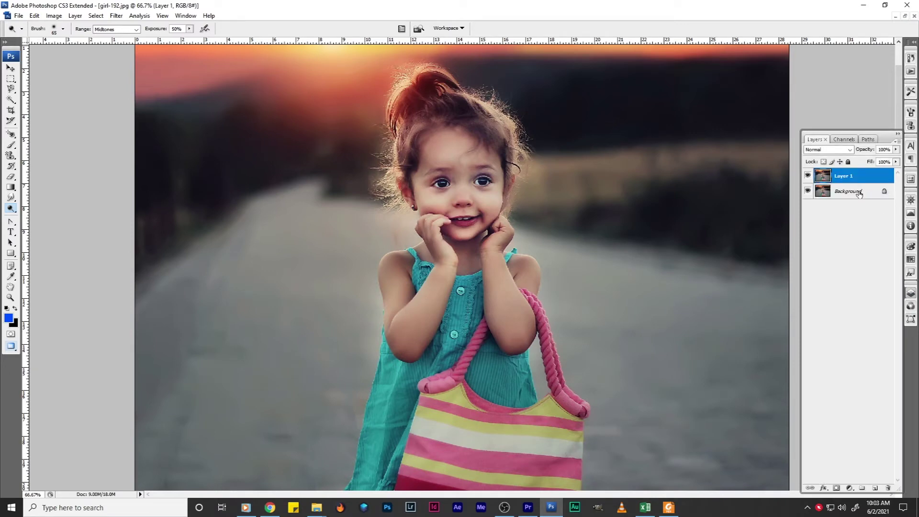
pyautogui.doubleClick(843, 181)
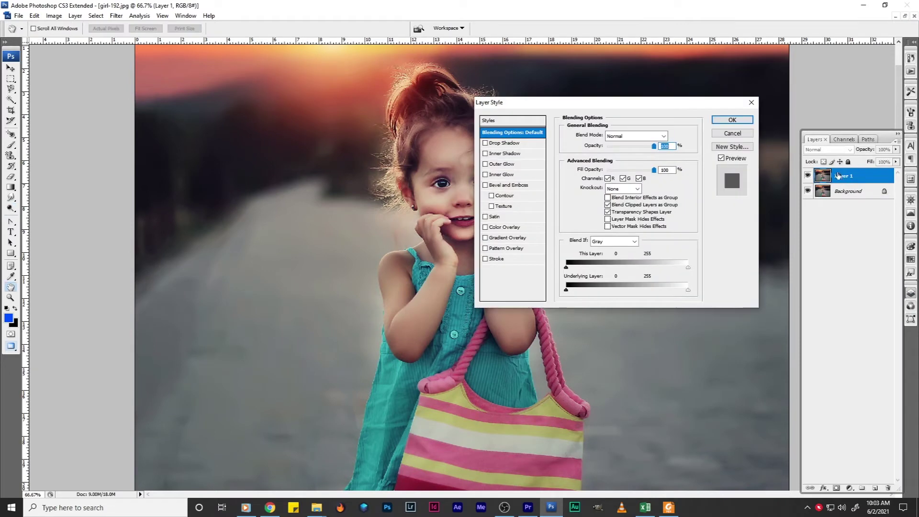
pyautogui.click(745, 139)
pyautogui.doubleClick(843, 176)
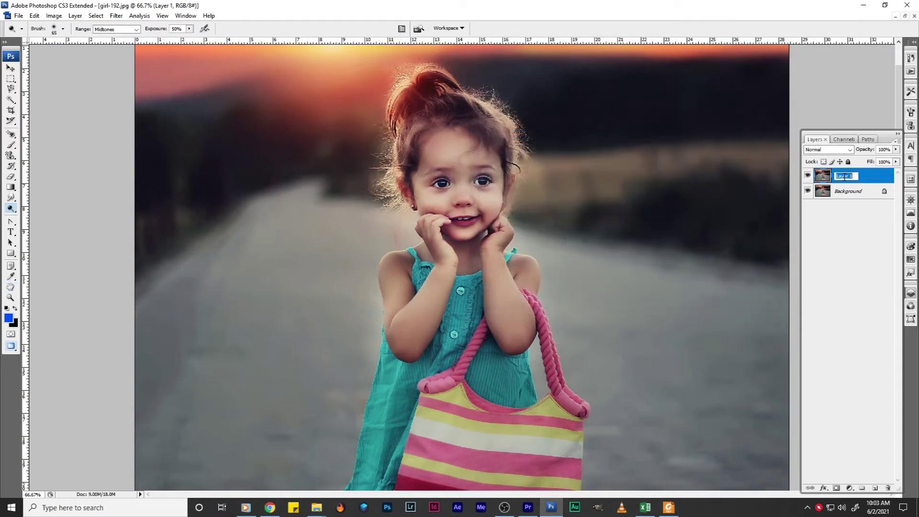
pyautogui.write('Dodge tool')
pyautogui.press('Return')
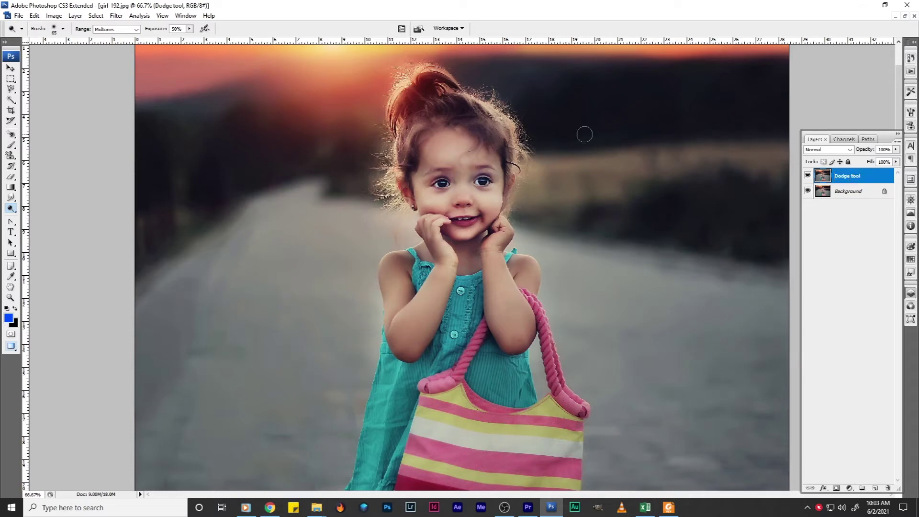
# - Enlarge the Dodge brush to 90 and lighten the midtones of the girl's shoulder and neck at 50% exposure
pyautogui.hotkey('ctrl', '+')
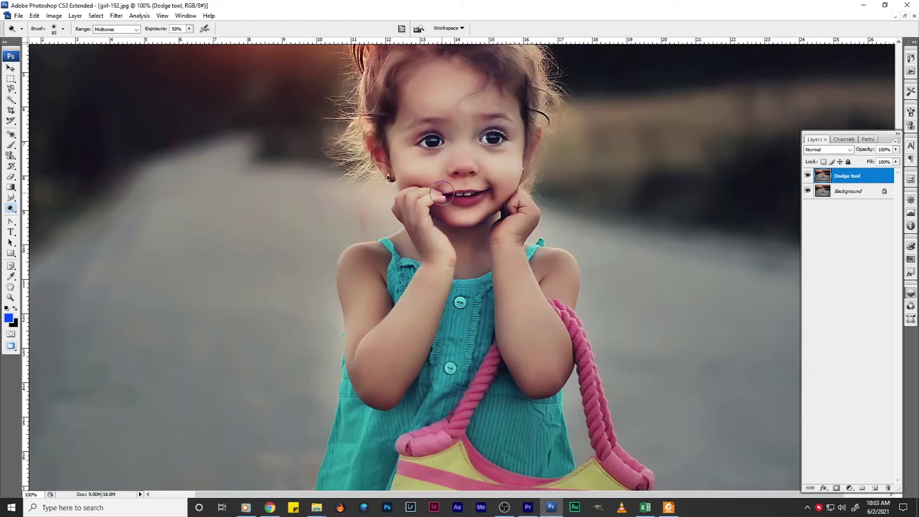
pyautogui.scroll(2, 421, 190)
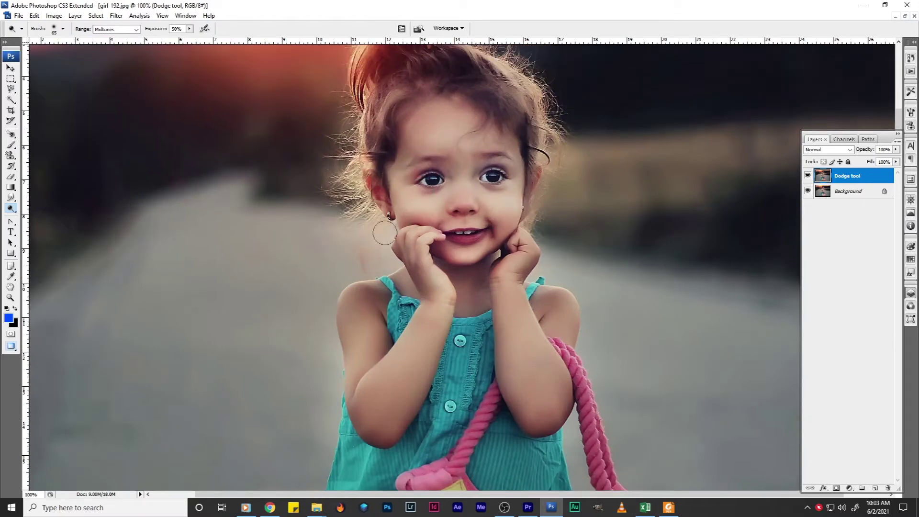
pyautogui.scroll(1, 427, 167)
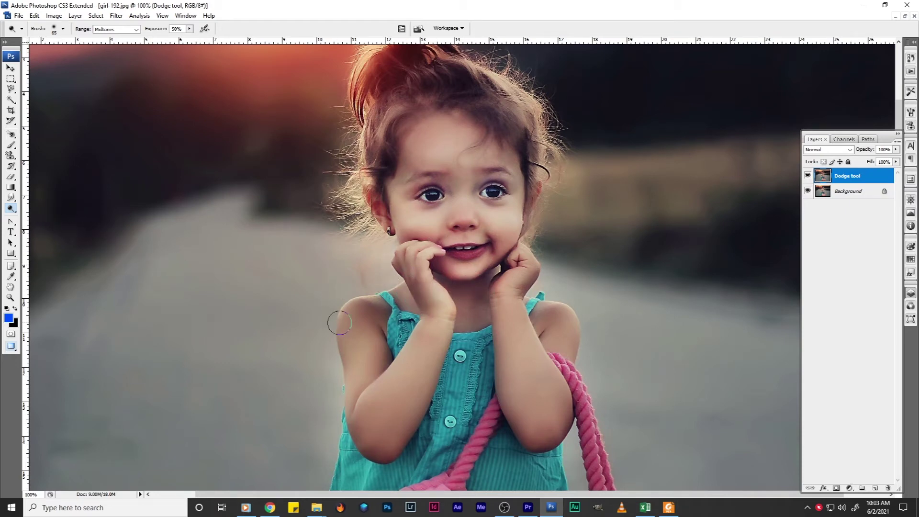
pyautogui.press(']')
pyautogui.press(']')
pyautogui.moveTo(358, 322)
pyautogui.mouseDown()
pyautogui.moveTo(381, 312)
pyautogui.moveTo(372, 309)
pyautogui.mouseUp()
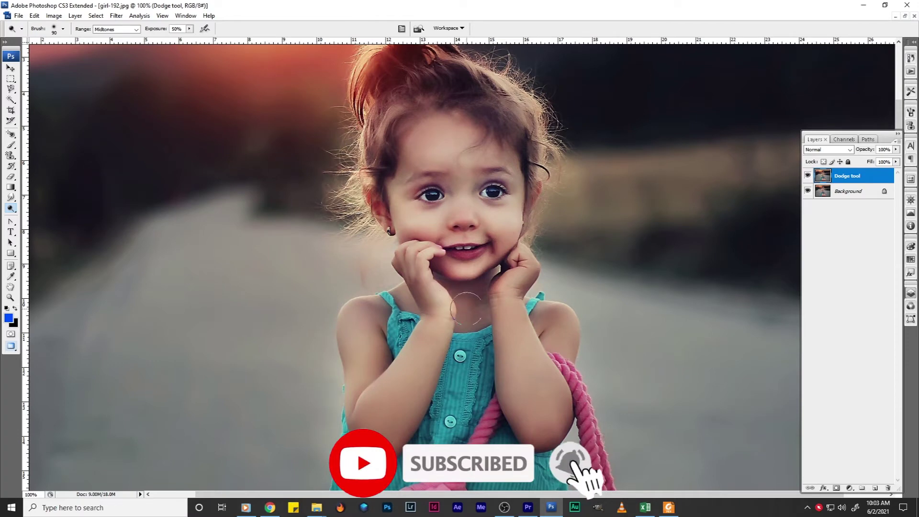
pyautogui.moveTo(484, 284); pyautogui.dragTo(481, 290)
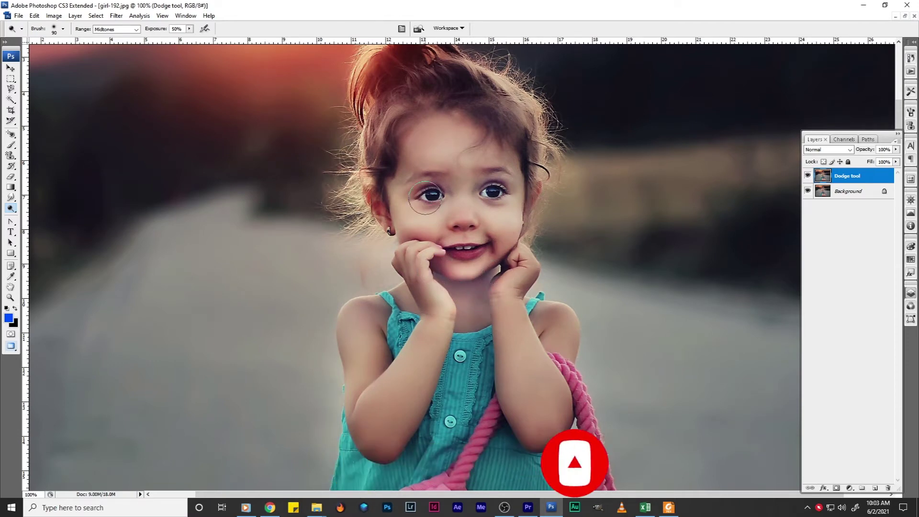
# - Dodge the skin around the eyes and cheeks and the dress between the girl's elbows
pyautogui.moveTo(433, 194)
pyautogui.mouseDown()
pyautogui.moveTo(497, 190)
pyautogui.moveTo(509, 221)
pyautogui.mouseUp()
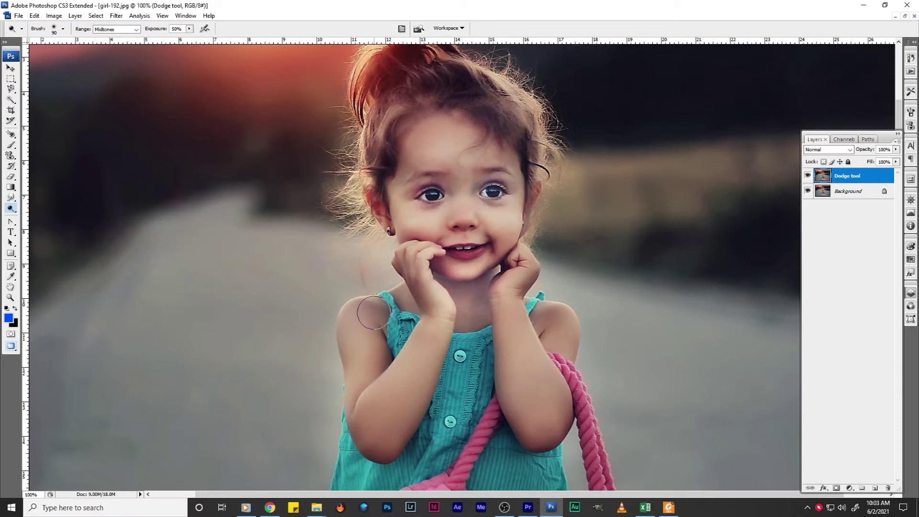
pyautogui.scroll(-2, 538, 372)
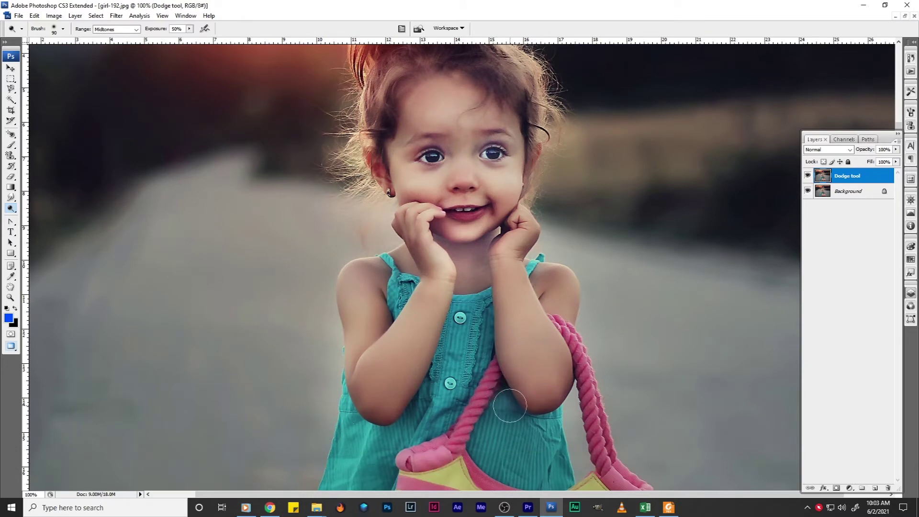
pyautogui.moveTo(493, 403); pyautogui.dragTo(490, 399)
pyautogui.scroll(-2, 490, 400)
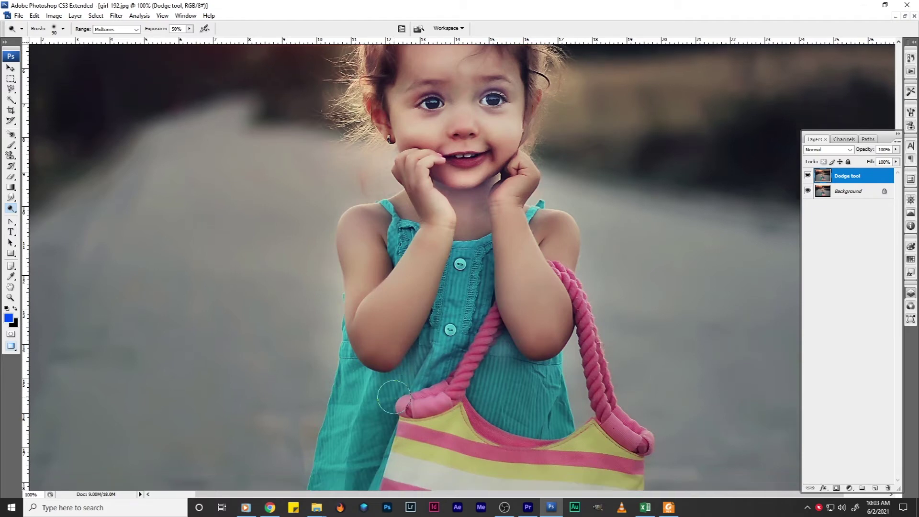
# - Compare the dodged layer with the original by switching its visibility, leaving the Dodge tool layer hidden
pyautogui.scroll(5, 400, 394)
pyautogui.scroll(2, 464, 260)
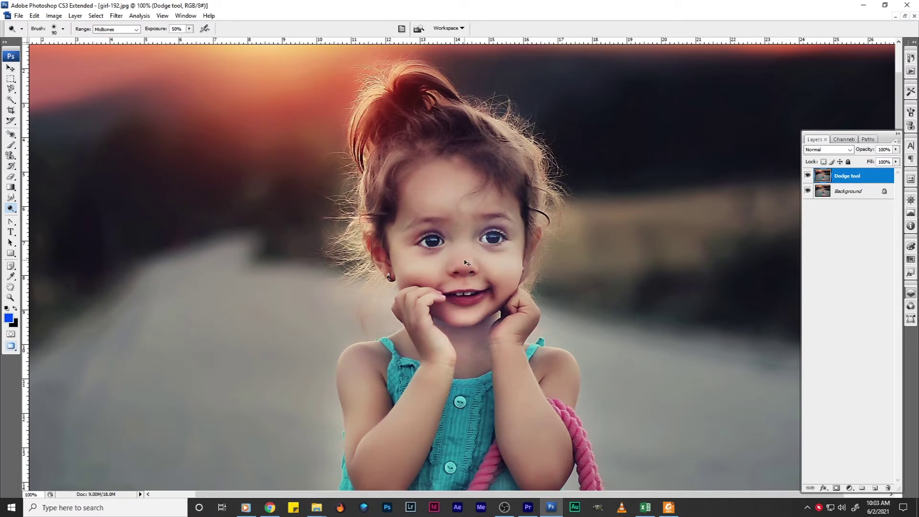
pyautogui.hotkey('ctrl', '+')
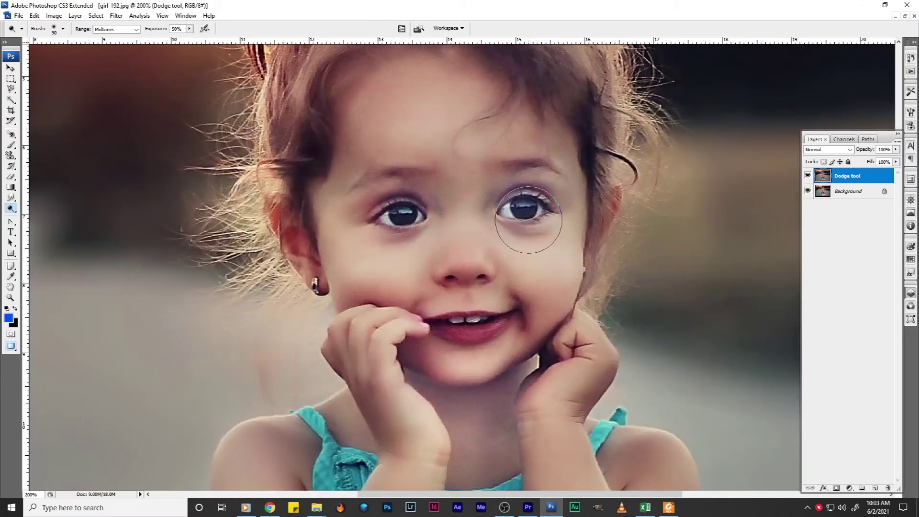
pyautogui.hotkey('ctrl', '-')
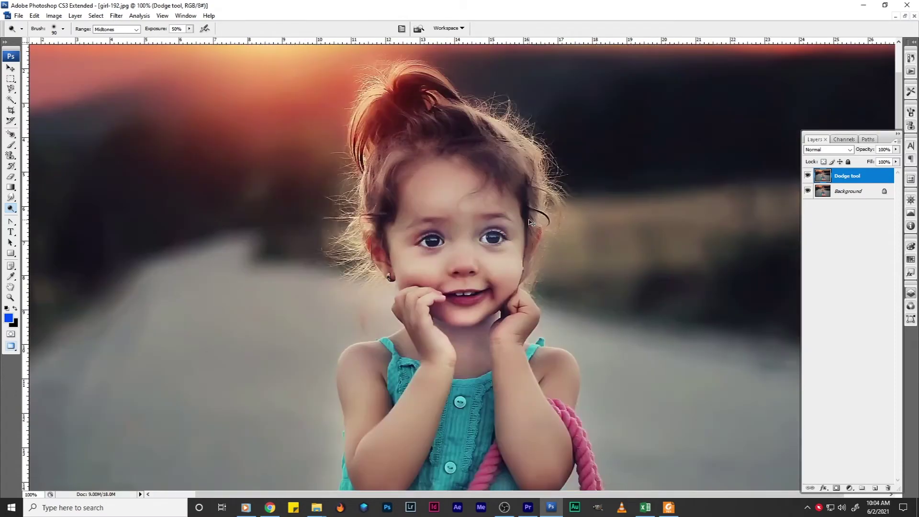
pyautogui.scroll(-2, 475, 233)
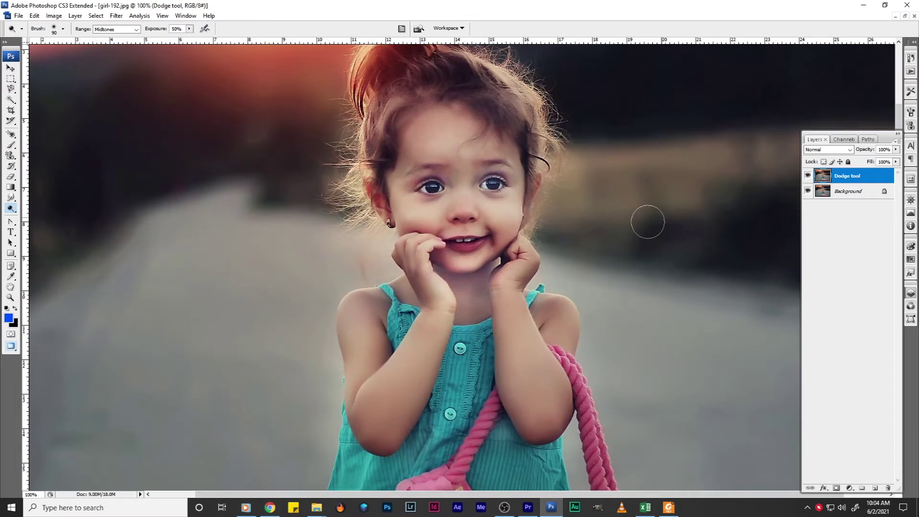
pyautogui.click(808, 176)
pyautogui.click(808, 176)
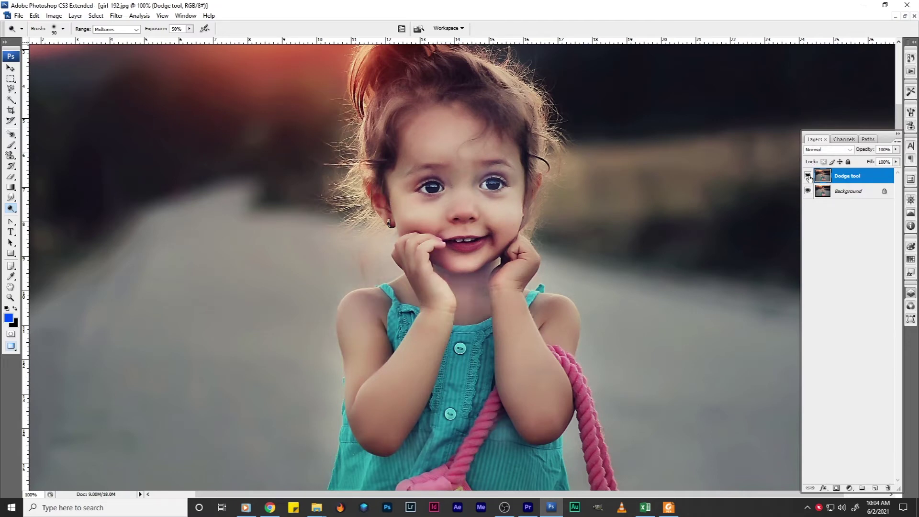
pyautogui.click(808, 176)
pyautogui.click(808, 177)
pyautogui.click(808, 176)
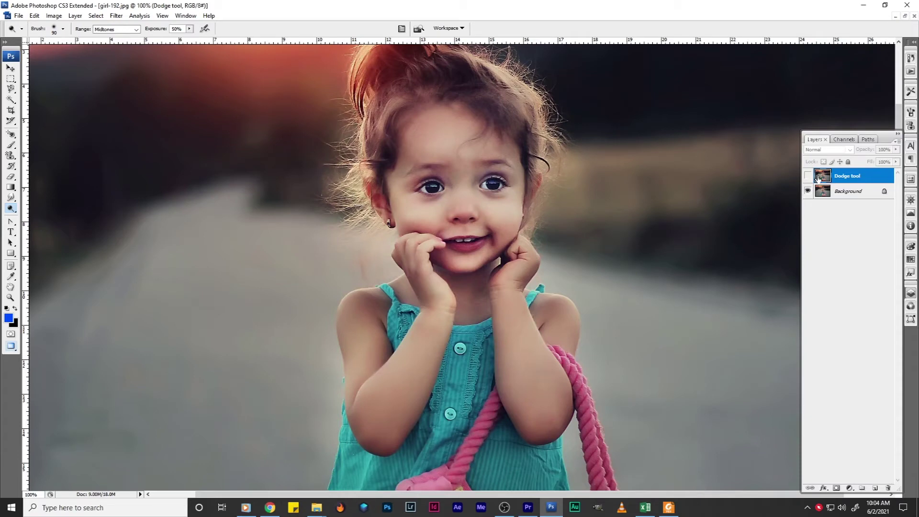
# - Duplicate the Background layer again, activate the Burn tool and rename the copy "Burn Tool"
pyautogui.click(839, 192)
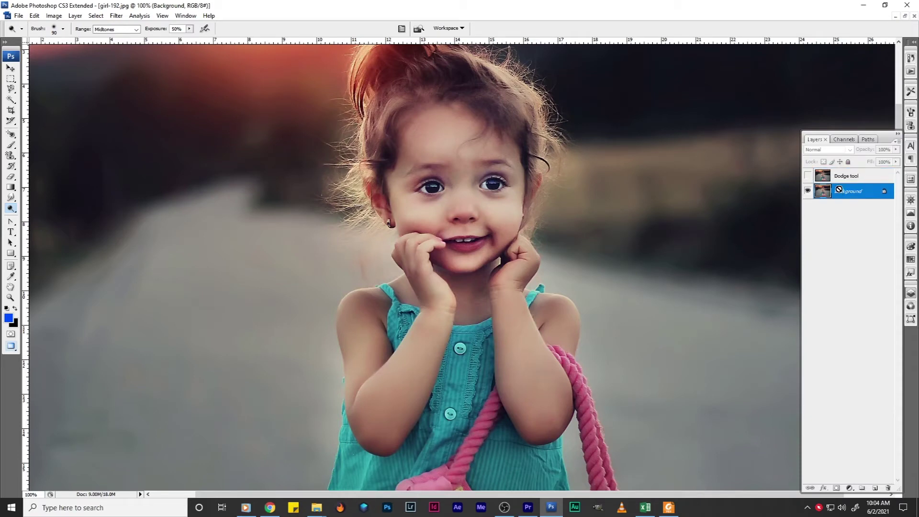
pyautogui.hotkey('ctrl', 'j')
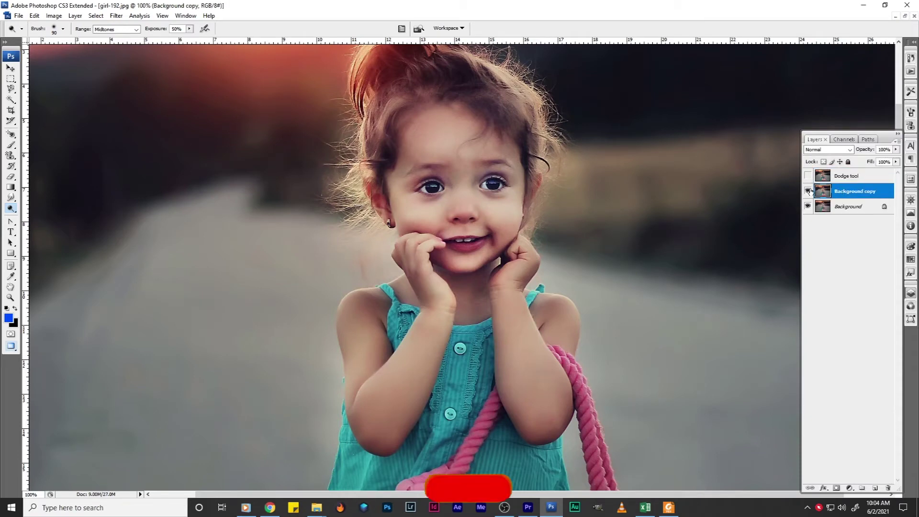
pyautogui.click(16, 212)
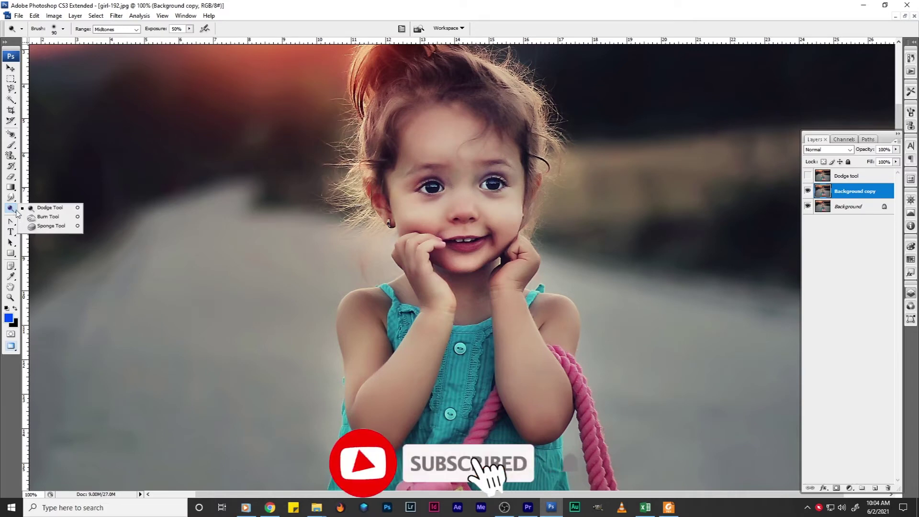
pyautogui.click(48, 217)
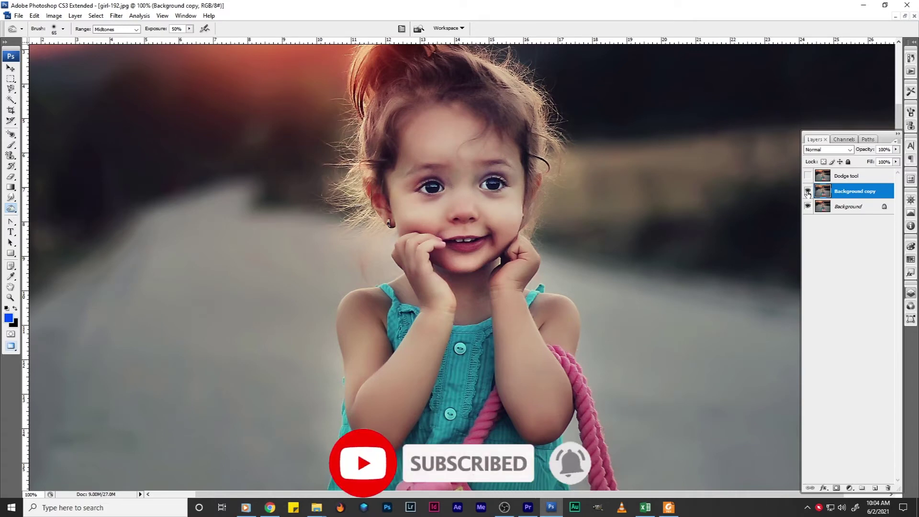
pyautogui.doubleClick(844, 191)
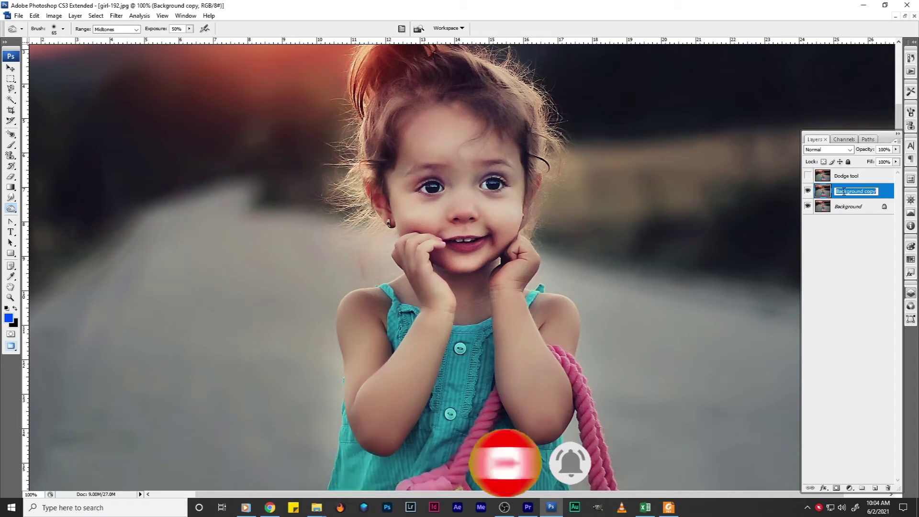
pyautogui.write('Burn Tool')
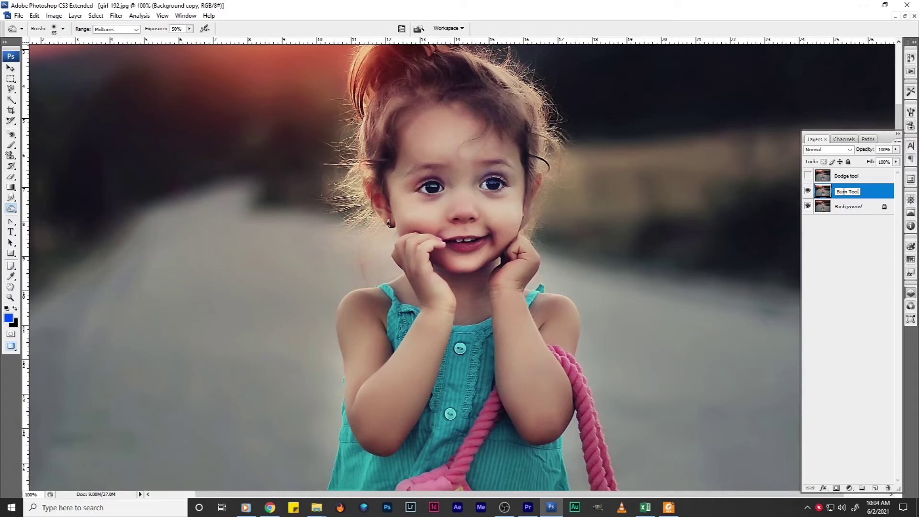
pyautogui.press('Return')
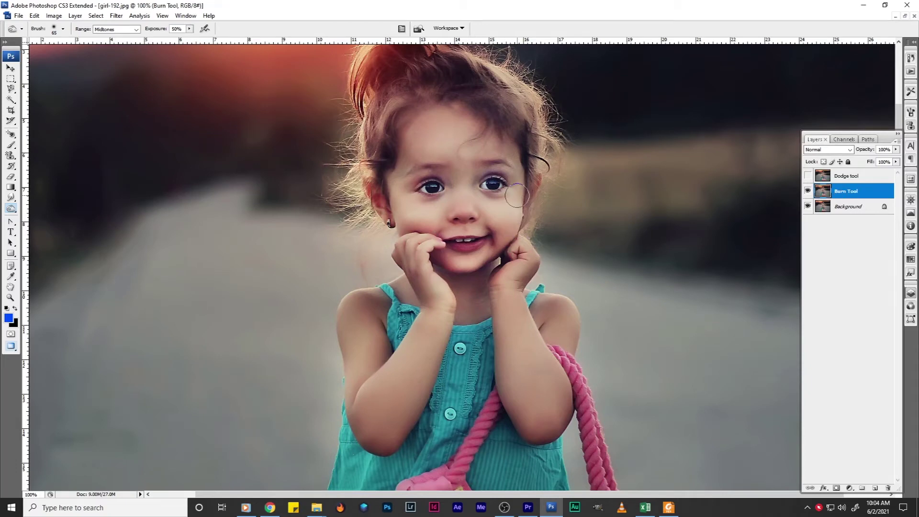
# - Try burning the midtones of the hair beside the girl's temple at 50% exposure, and undo the stroke
pyautogui.hotkey('ctrl', '+')
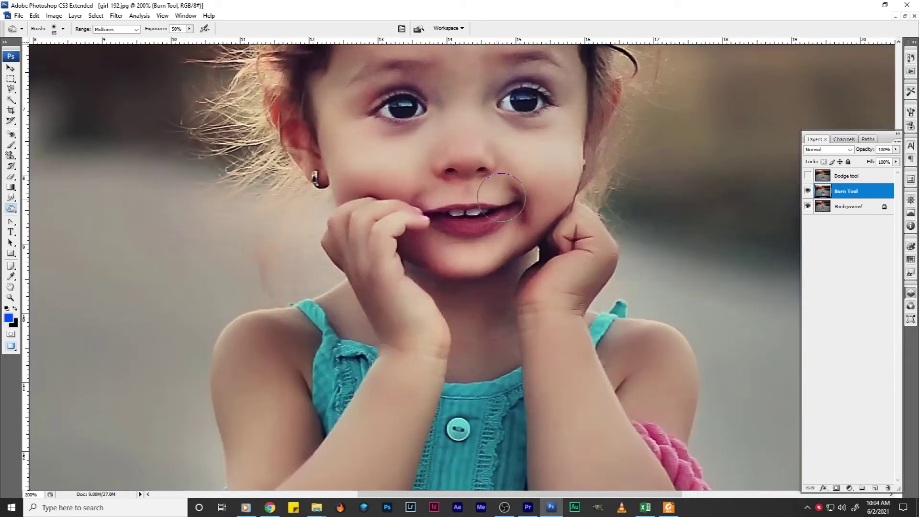
pyautogui.scroll(-2, 498, 204)
pyautogui.hotkey('ctrl', '-')
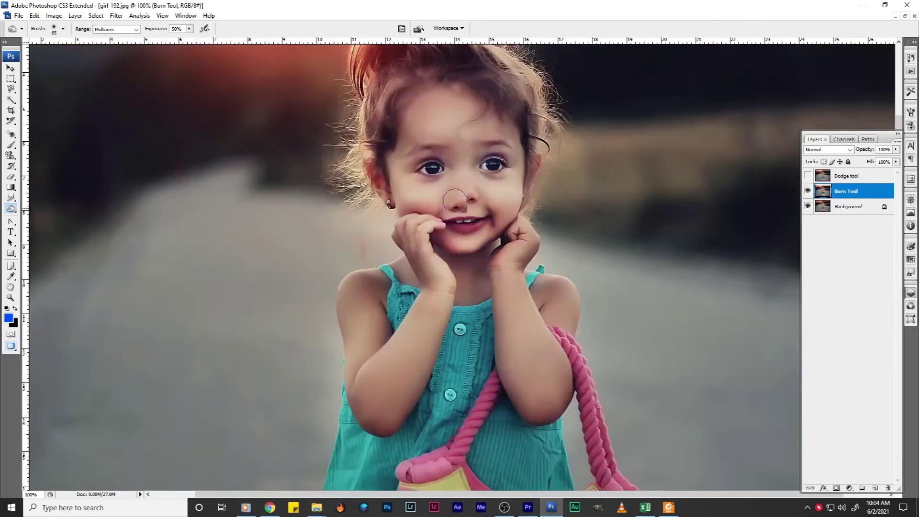
pyautogui.scroll(1, 472, 199)
pyautogui.hotkey('ctrl', '+')
pyautogui.scroll(6, 433, 196)
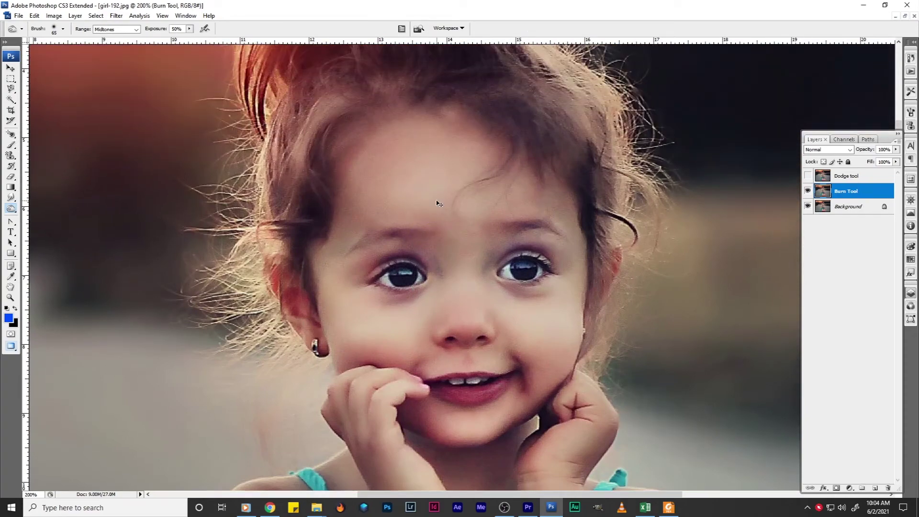
pyautogui.hotkey('ctrl', '+')
pyautogui.scroll(2, 435, 196)
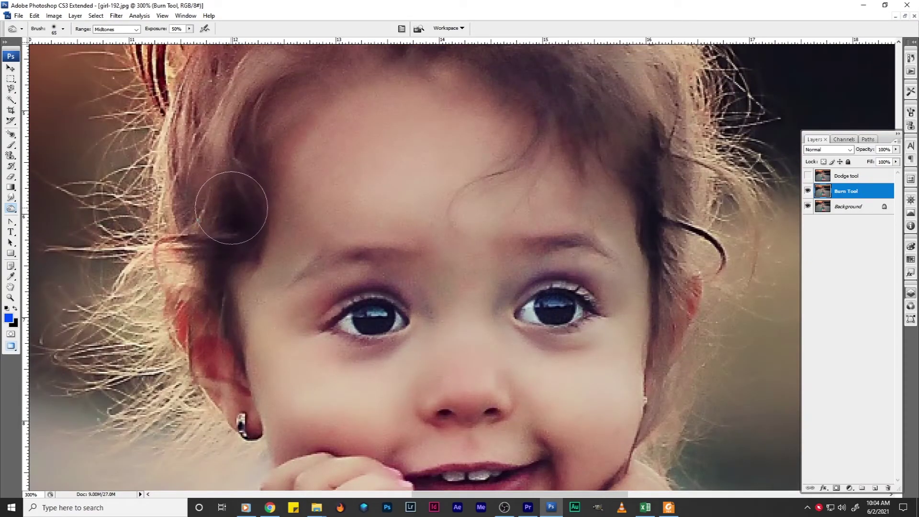
pyautogui.moveTo(220, 199); pyautogui.dragTo(380, 207)
pyautogui.hotkey('ctrl', 'z')
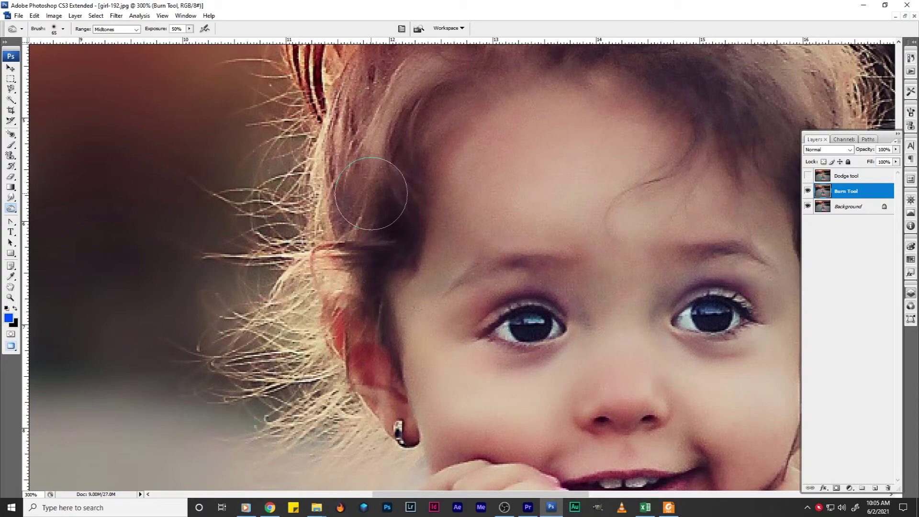
# - Burn the midtones of the girl's hair around the forehead and temples with a size 65 brush at 50% exposure
pyautogui.hotkey('ctrl', '-')
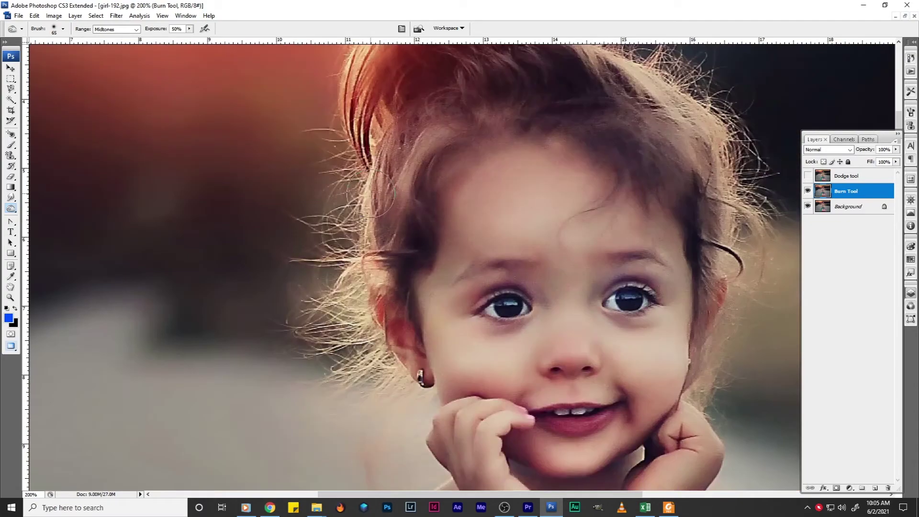
pyautogui.scroll(5, 490, 123)
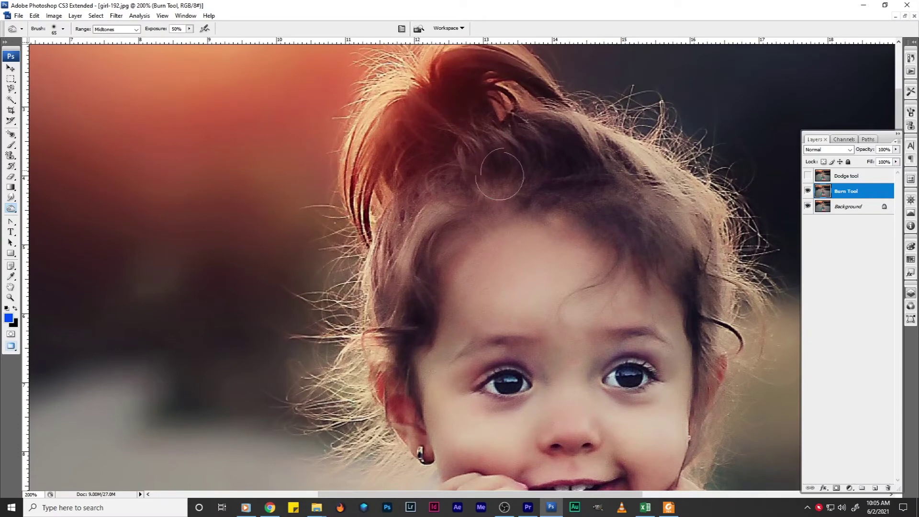
pyautogui.scroll(-2, 457, 178)
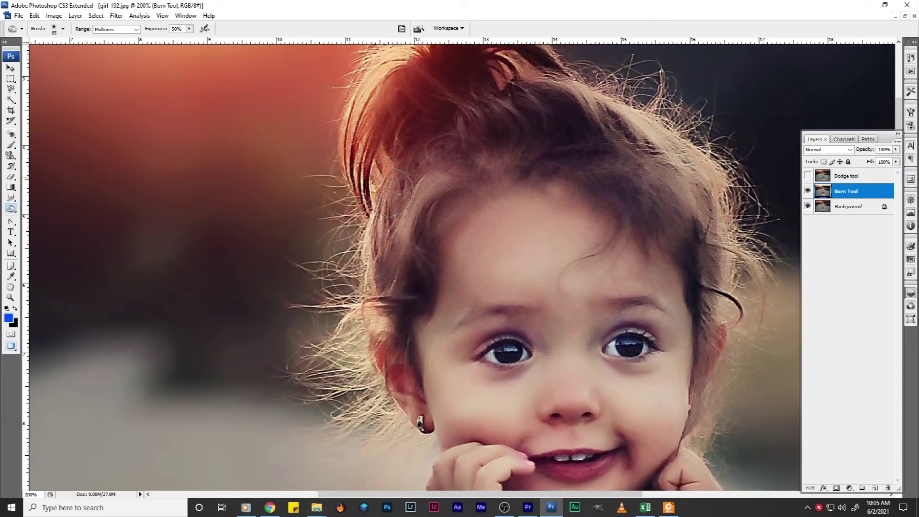
pyautogui.hotkey('ctrl', '-')
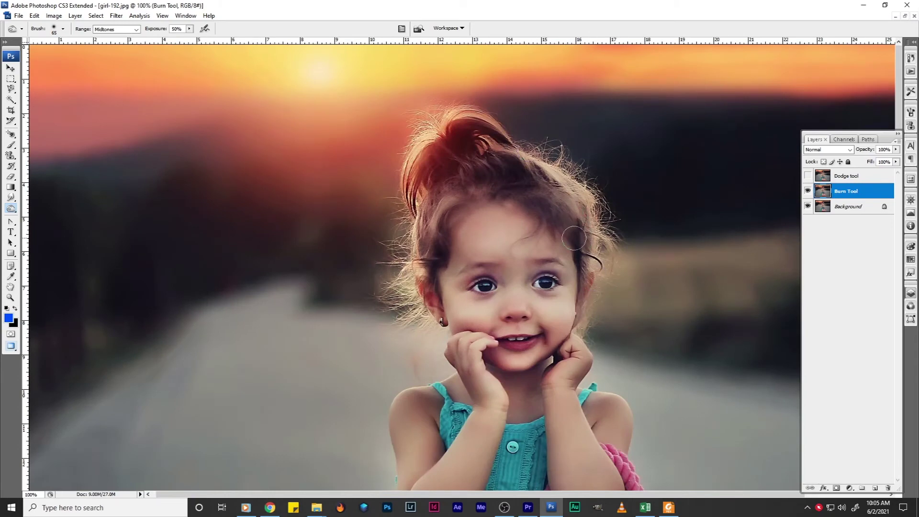
pyautogui.scroll(-2, 574, 238)
pyautogui.scroll(-1, 444, 157)
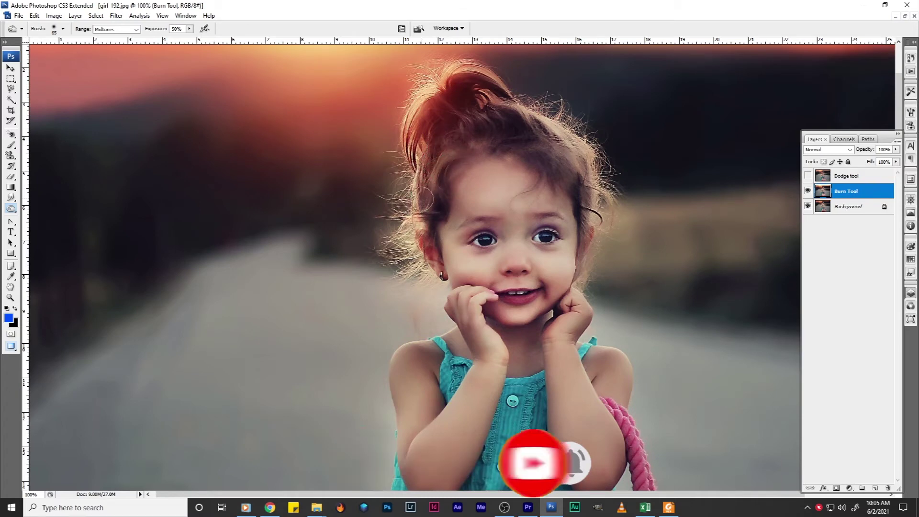
pyautogui.moveTo(438, 164)
pyautogui.mouseDown()
pyautogui.moveTo(461, 149)
pyautogui.moveTo(489, 150)
pyautogui.moveTo(486, 126)
pyautogui.moveTo(527, 133)
pyautogui.moveTo(518, 113)
pyautogui.moveTo(476, 115)
pyautogui.moveTo(468, 81)
pyautogui.moveTo(458, 87)
pyautogui.moveTo(528, 115)
pyautogui.moveTo(583, 164)
pyautogui.moveTo(580, 154)
pyautogui.moveTo(513, 115)
pyautogui.moveTo(582, 170)
pyautogui.moveTo(592, 199)
pyautogui.moveTo(567, 140)
pyautogui.moveTo(556, 136)
pyautogui.moveTo(564, 162)
pyautogui.moveTo(535, 147)
pyautogui.moveTo(575, 170)
pyautogui.moveTo(548, 142)
pyautogui.mouseUp()
pyautogui.moveTo(419, 219)
pyautogui.mouseDown()
pyautogui.moveTo(408, 244)
pyautogui.moveTo(420, 186)
pyautogui.mouseUp()
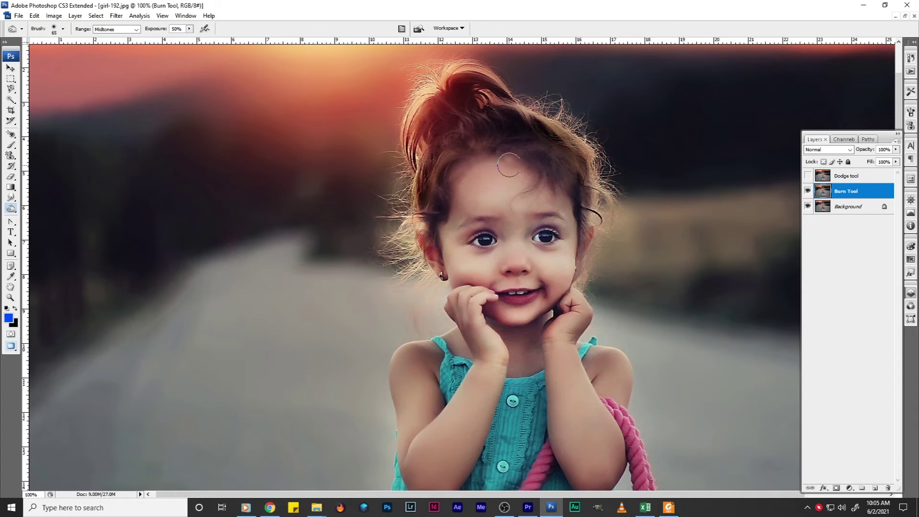
# - Reduce the Burn brush to 15 and darken both of the girl's eyebrows
pyautogui.scroll(-1, 618, 211)
pyautogui.hotkey('ctrl', '+')
pyautogui.hotkey('ctrl', '+')
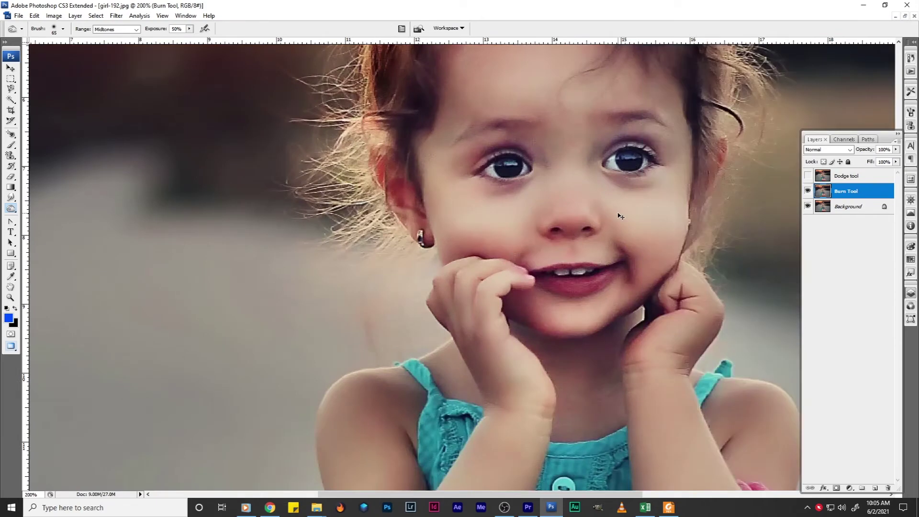
pyautogui.scroll(5, 617, 211)
pyautogui.scroll(2, 617, 213)
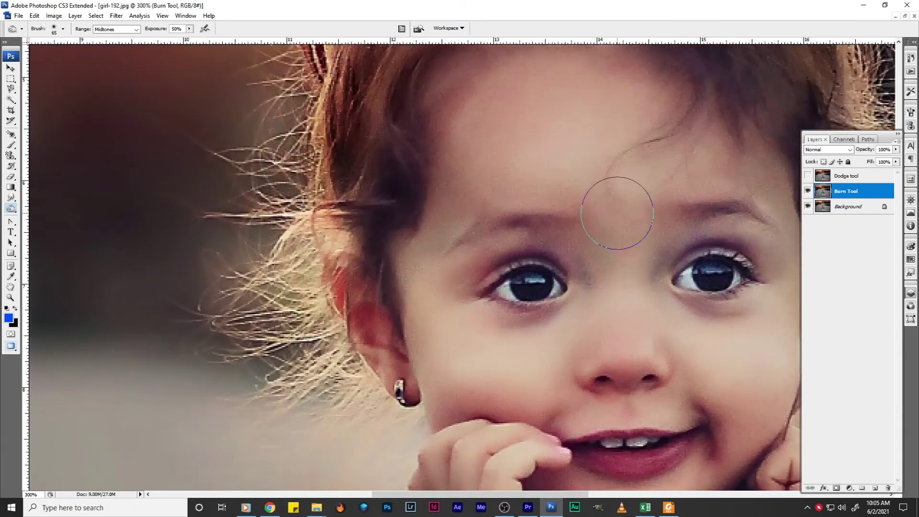
pyautogui.press('[')
pyautogui.press('[')
pyautogui.press('[')
pyautogui.press('[')
pyautogui.press('[')
pyautogui.moveTo(701, 213); pyautogui.dragTo(763, 212)
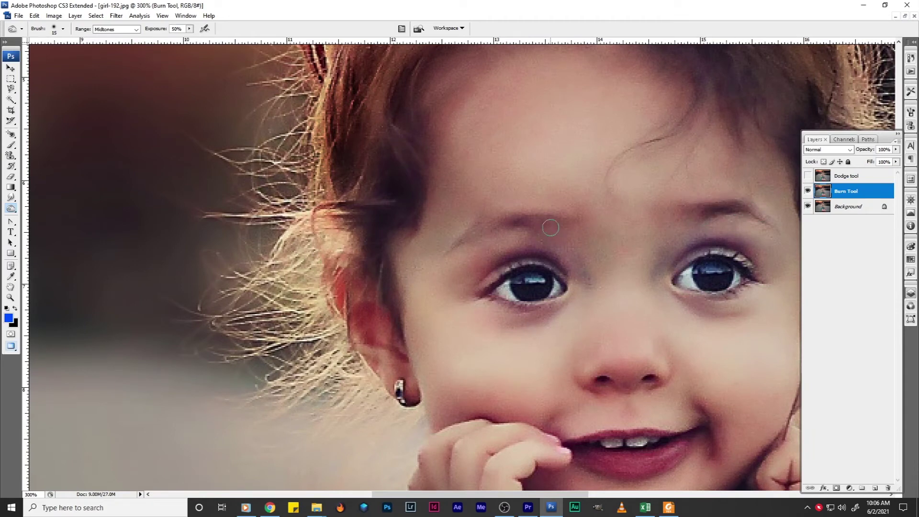
pyautogui.moveTo(555, 222); pyautogui.dragTo(482, 226)
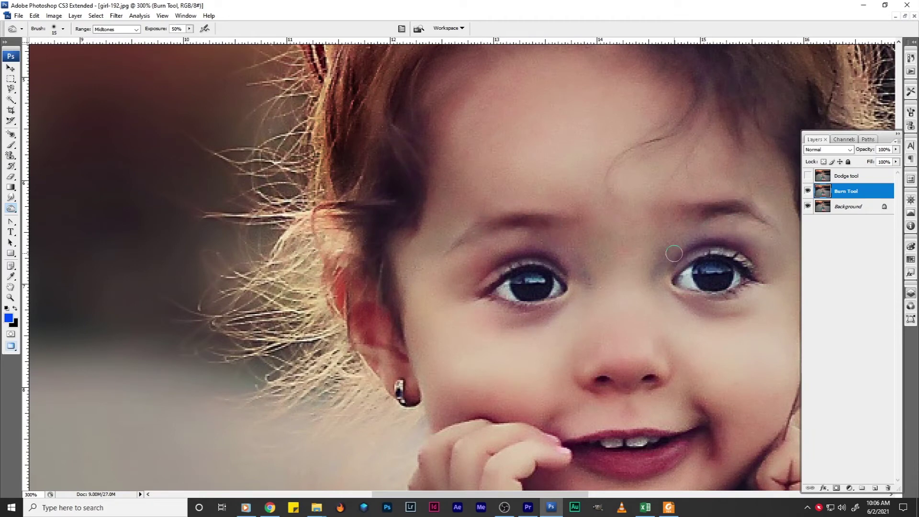
# - Compare the burned layer with the original at full image view by switching its visibility, leaving the Burn Tool layer hidden
pyautogui.hotkey('ctrl', '0')
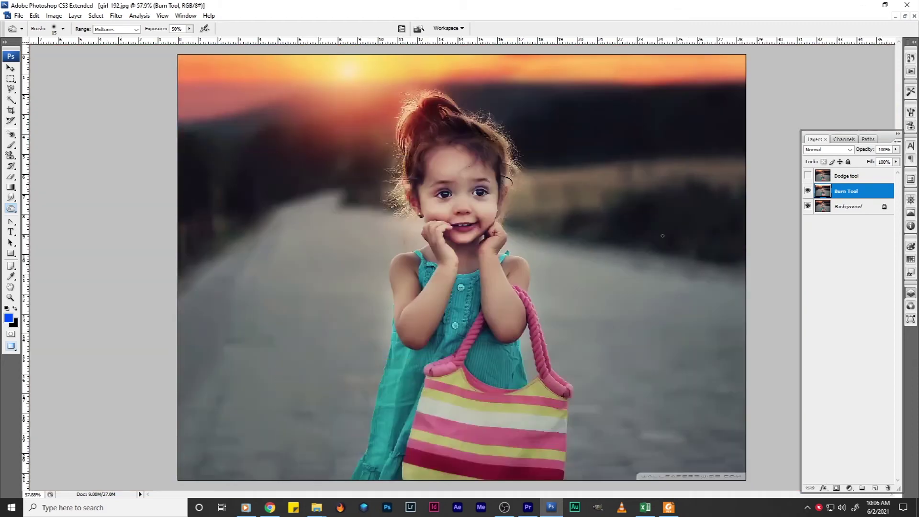
pyautogui.click(808, 191)
pyautogui.click(808, 192)
pyautogui.click(808, 192)
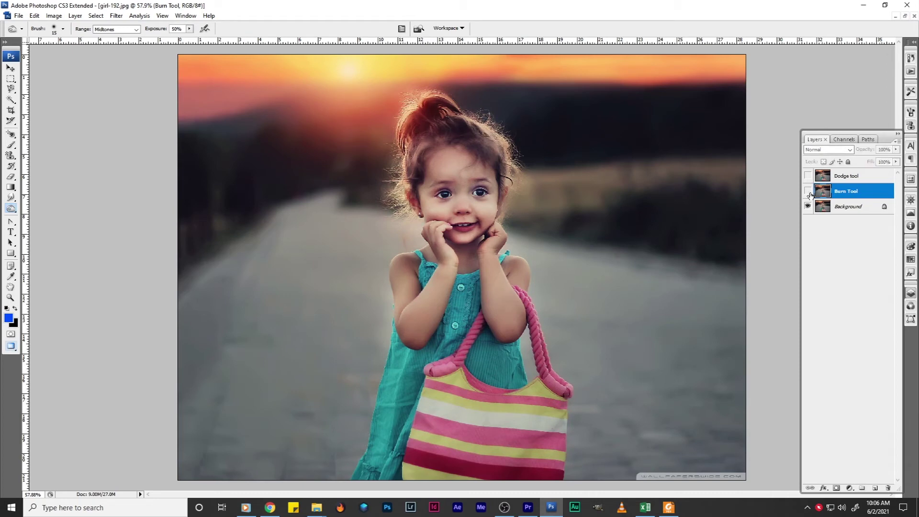
pyautogui.click(808, 192)
pyautogui.click(808, 191)
pyautogui.click(808, 192)
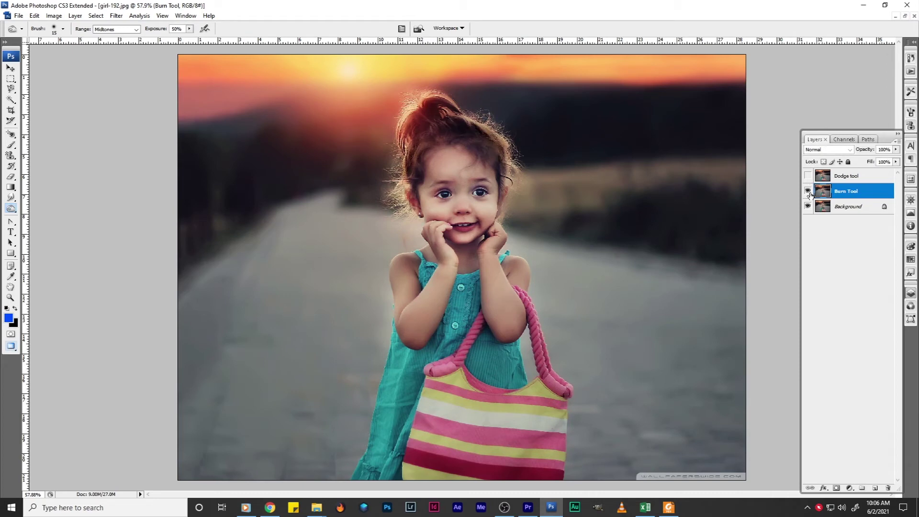
pyautogui.click(808, 192)
pyautogui.click(808, 192)
pyautogui.click(808, 192)
pyautogui.click(808, 192)
pyautogui.click(808, 192)
# - Duplicate the Background layer and rename the copy "Sponge Tool"
pyautogui.click(840, 206)
pyautogui.moveTo(841, 204); pyautogui.dragTo(875, 488)
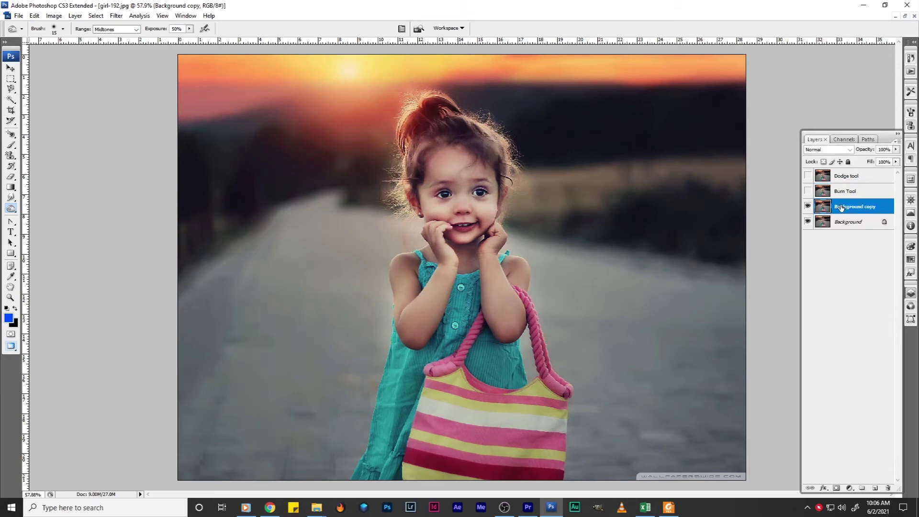
pyautogui.doubleClick(843, 206)
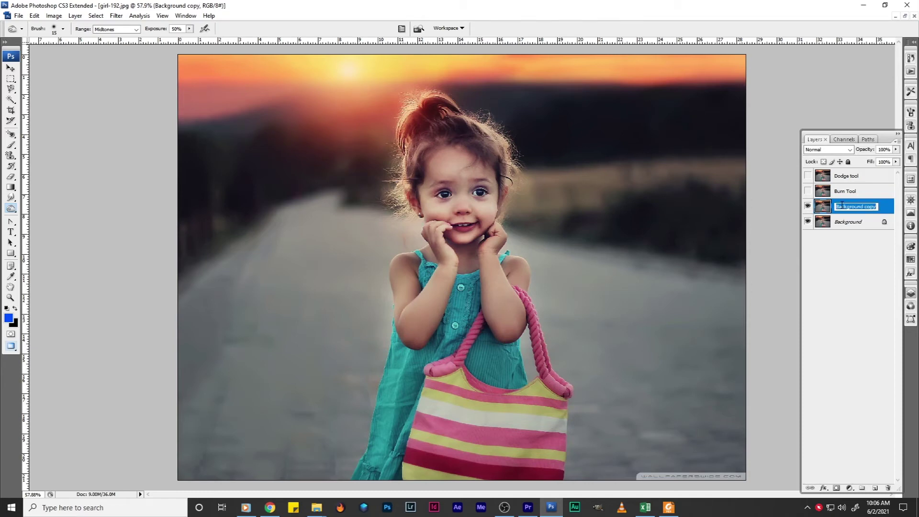
pyautogui.write('Sponge Tool')
pyautogui.press('Return')
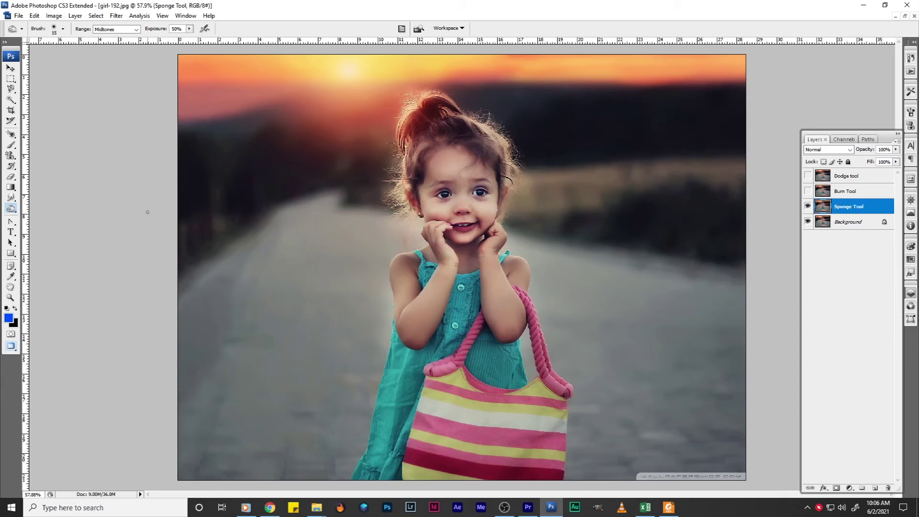
# - Desaturate the girl's face, arms and dress with the Sponge tool at brush size 300 and 50% flow
pyautogui.click(11, 209)
pyautogui.click(51, 226)
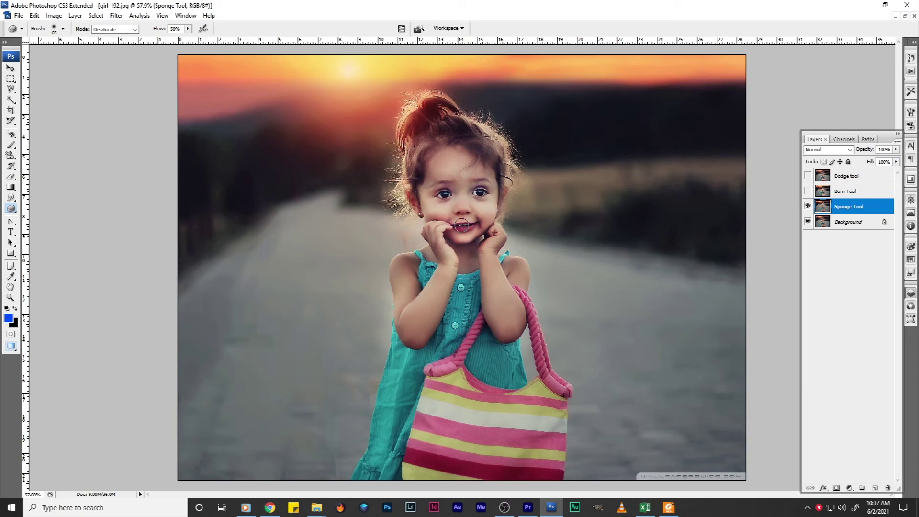
pyautogui.hotkey('ctrl', '+')
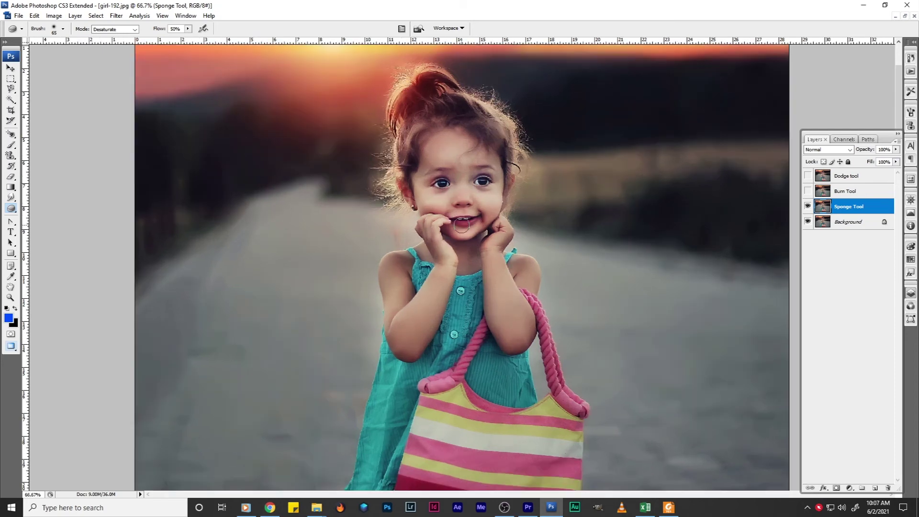
pyautogui.press(']')
pyautogui.press(']')
pyautogui.press(']')
pyautogui.press(']')
pyautogui.press(']')
pyautogui.press(']')
pyautogui.press(']')
pyautogui.press(']')
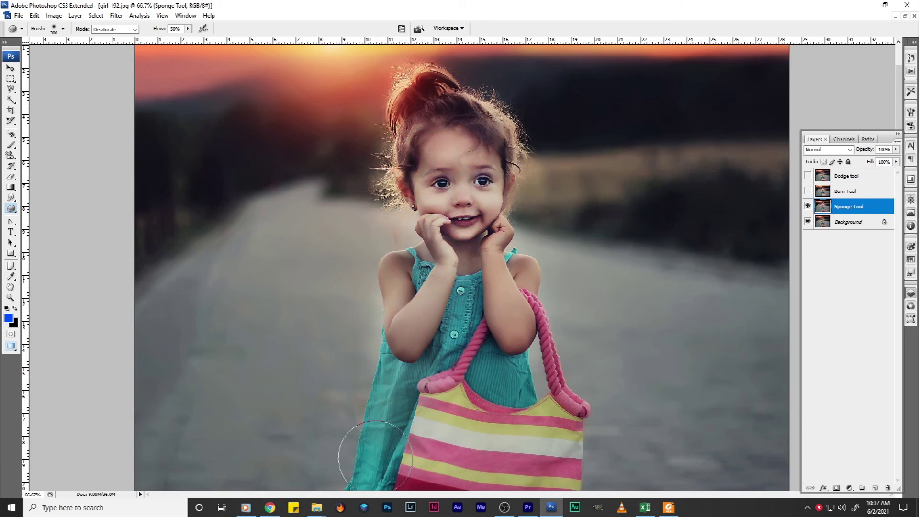
pyautogui.moveTo(467, 350)
pyautogui.mouseDown()
pyautogui.moveTo(467, 268)
pyautogui.moveTo(466, 349)
pyautogui.mouseUp()
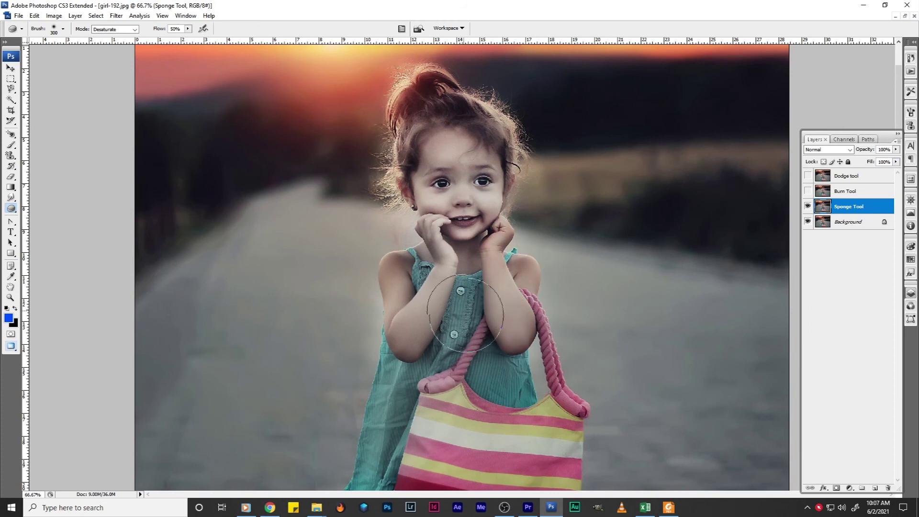
pyautogui.scroll(-1, 488, 336)
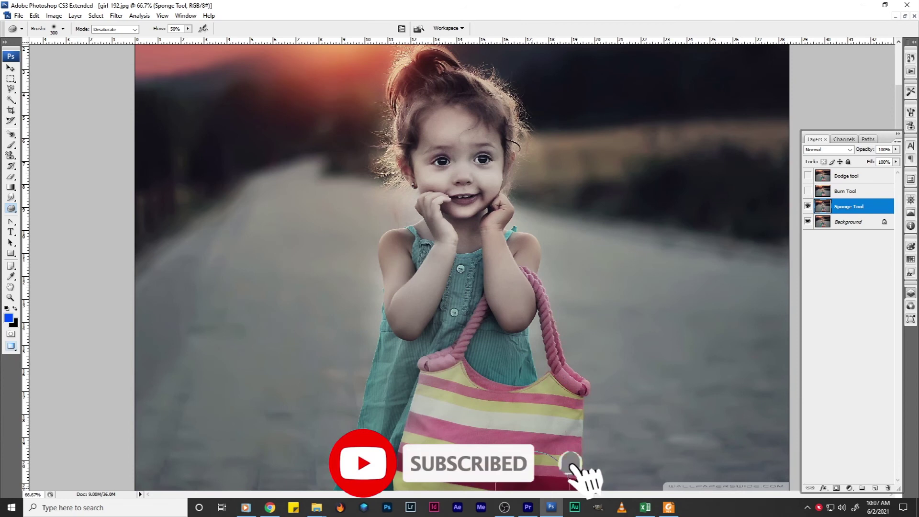
pyautogui.scroll(2, 476, 376)
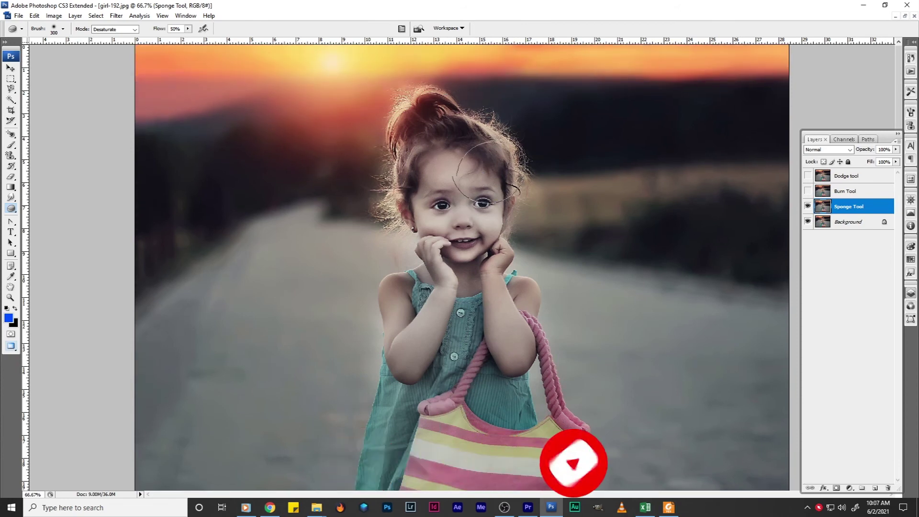
# - Compare the sponged layer with the original by switching its visibility, leaving the Sponge Tool layer shown
pyautogui.click(808, 207)
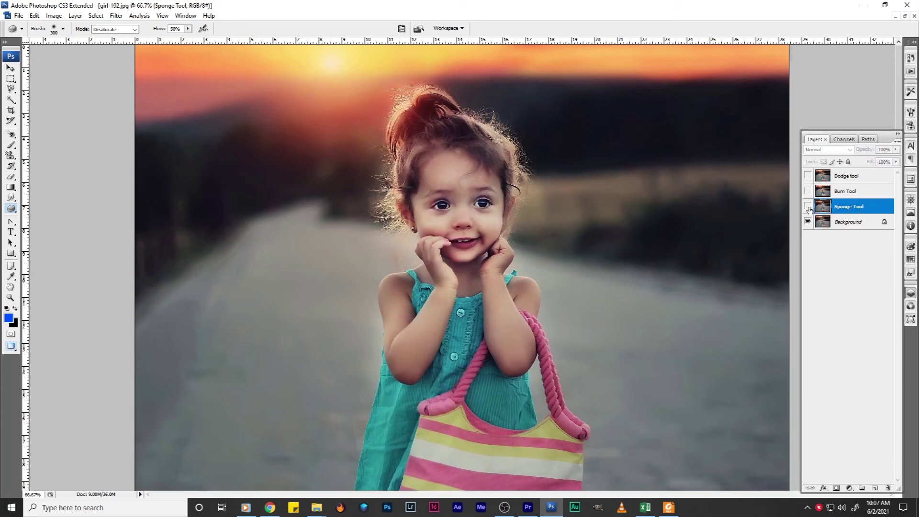
pyautogui.click(807, 207)
pyautogui.click(808, 207)
pyautogui.click(808, 206)
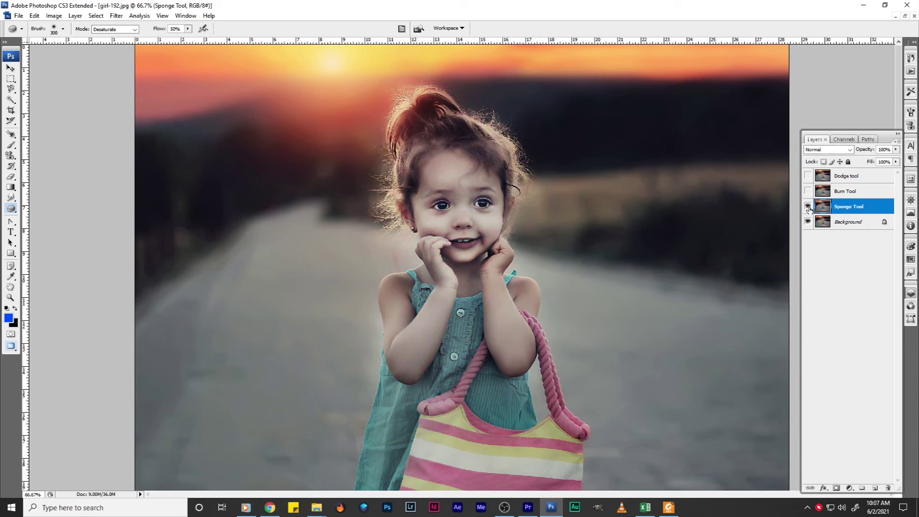
pyautogui.click(808, 206)
pyautogui.click(808, 206)
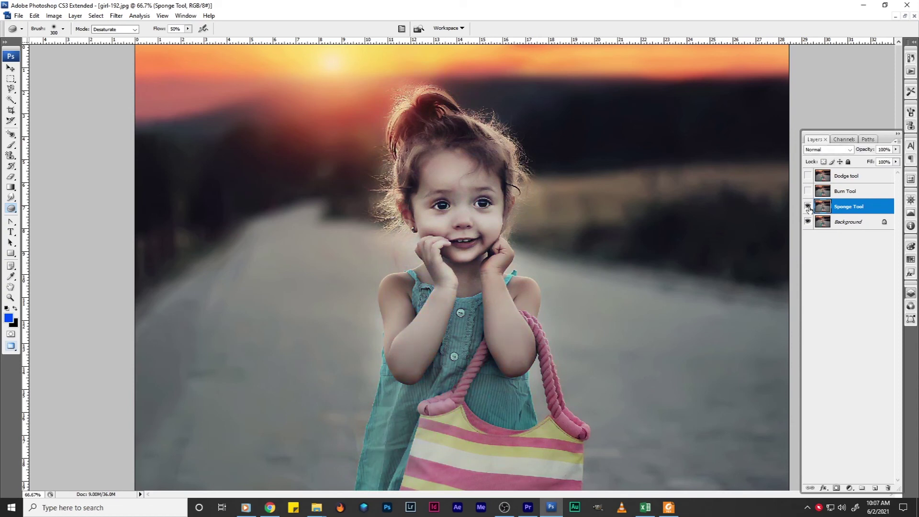